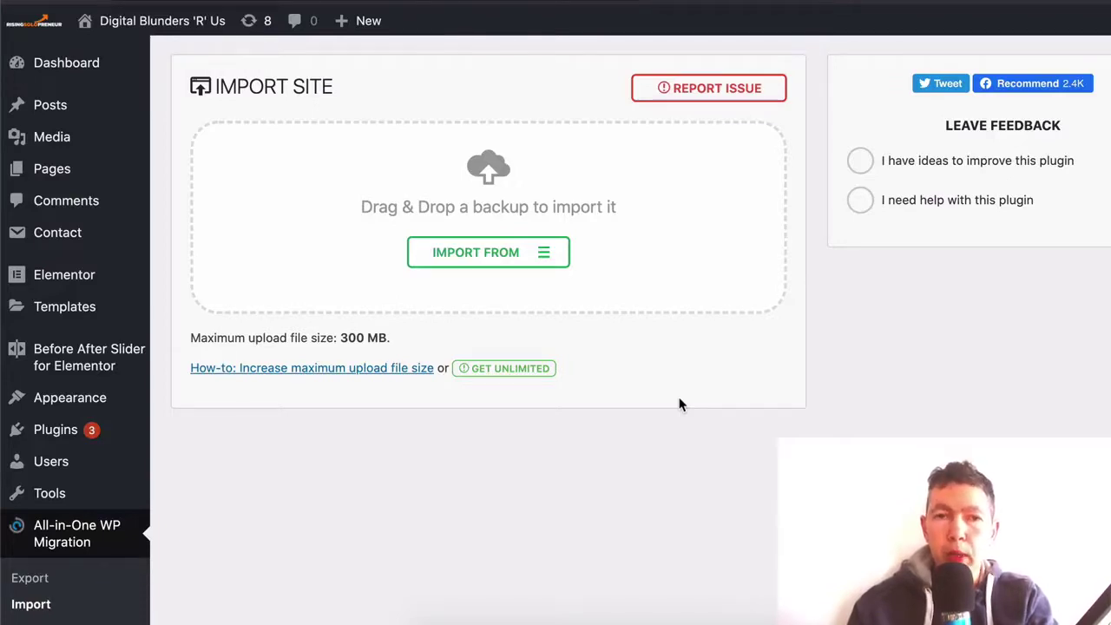
mouse_move(111, 269)
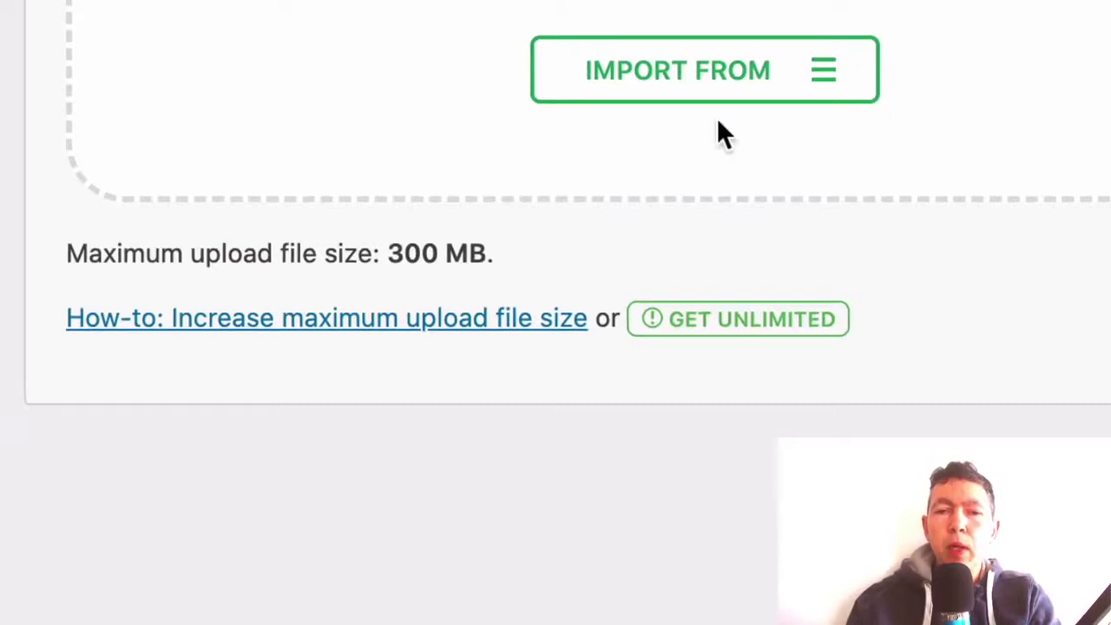
left_click_drag(550, 239, 4, 278)
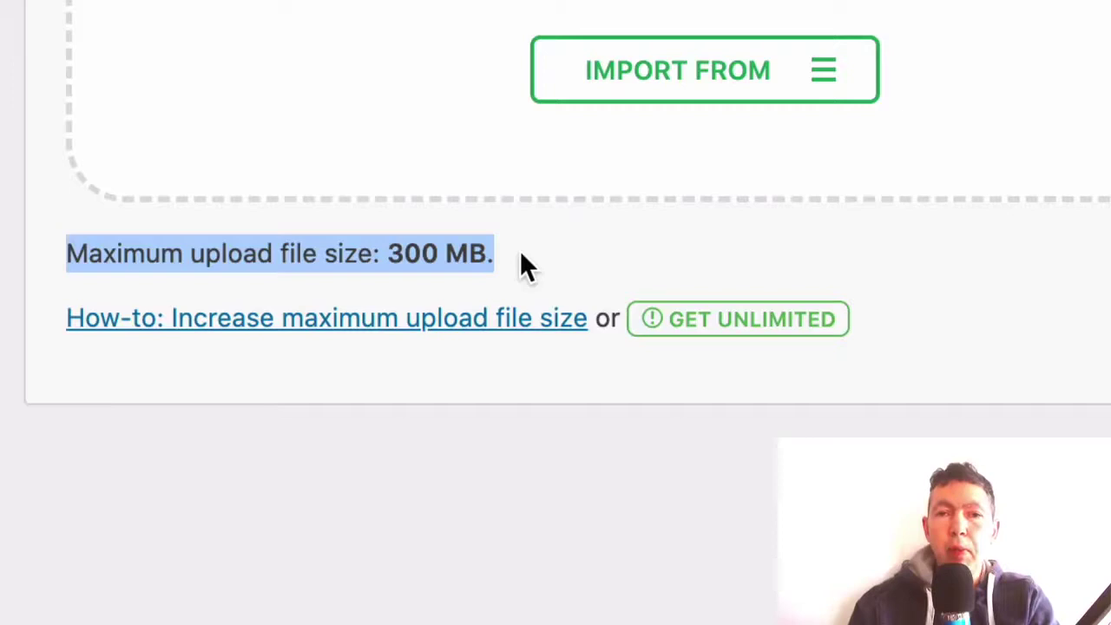
left_click(523, 447)
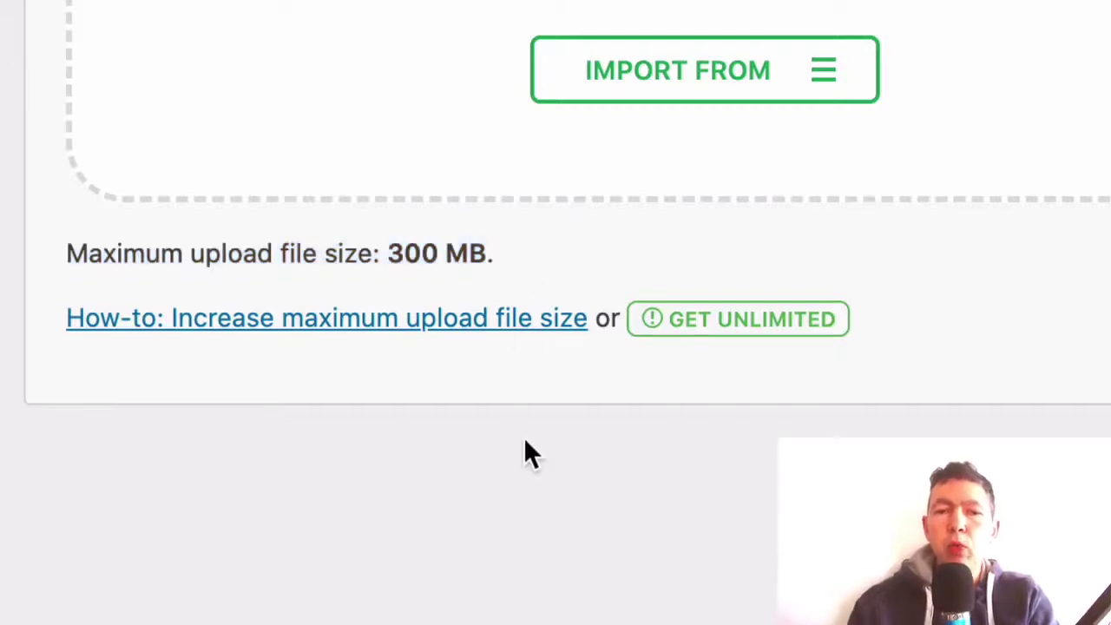
Open the 'How-to: Increase maximum upload file size' article and read its methods, including wp-config.php, down to '4. Use plugin'
left_click(322, 332)
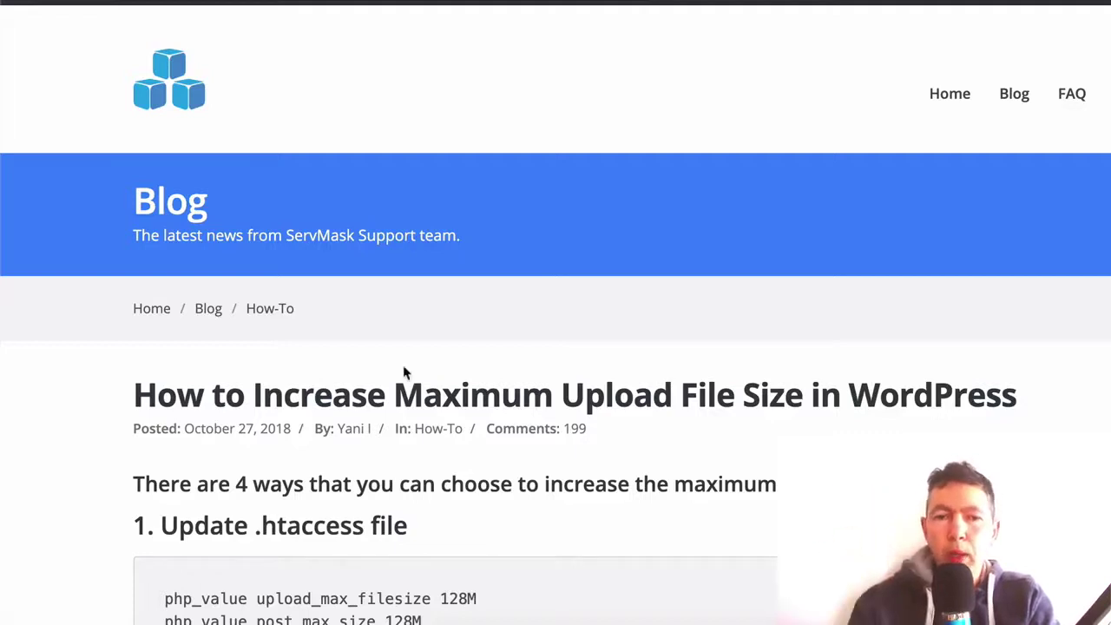
scroll(417, 371, "down", 2)
scroll(591, 361, "down", 2)
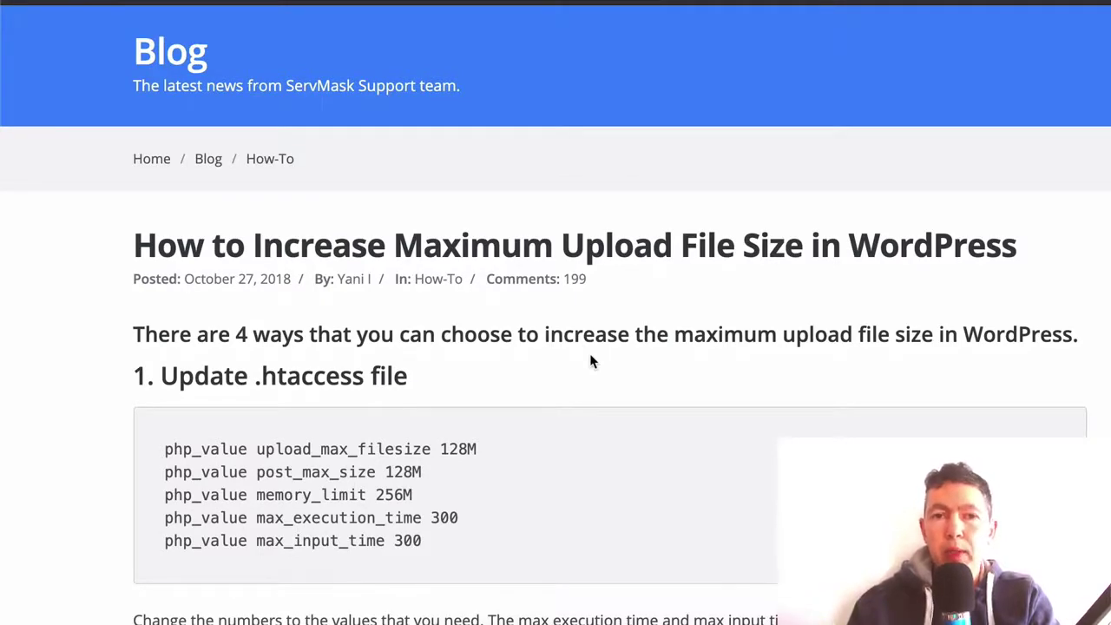
scroll(590, 356, "down", 5)
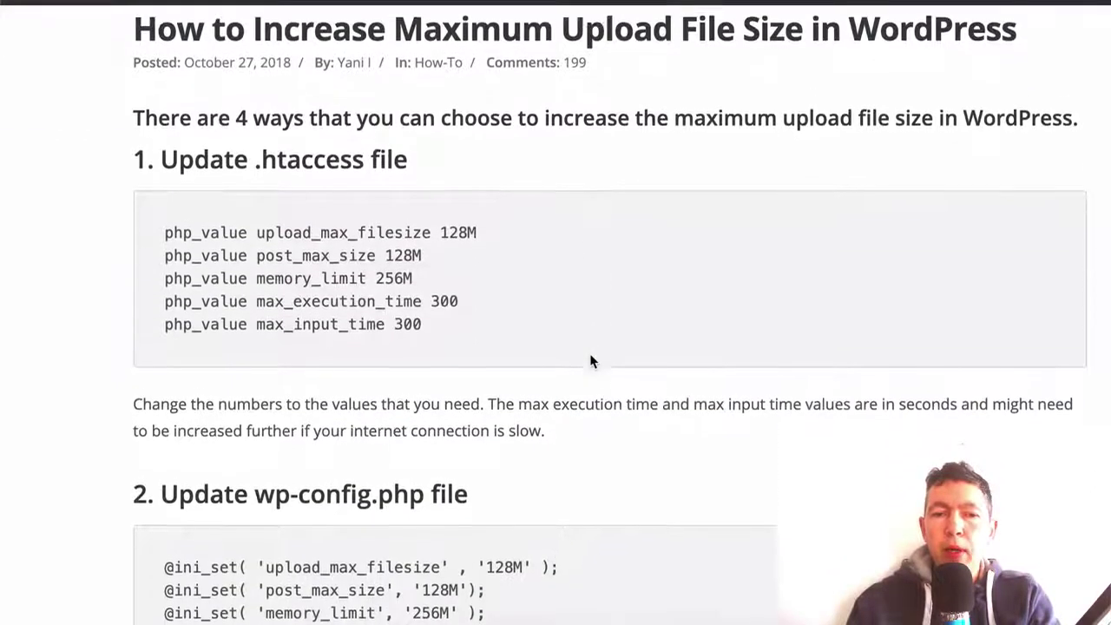
scroll(591, 360, "down", 2)
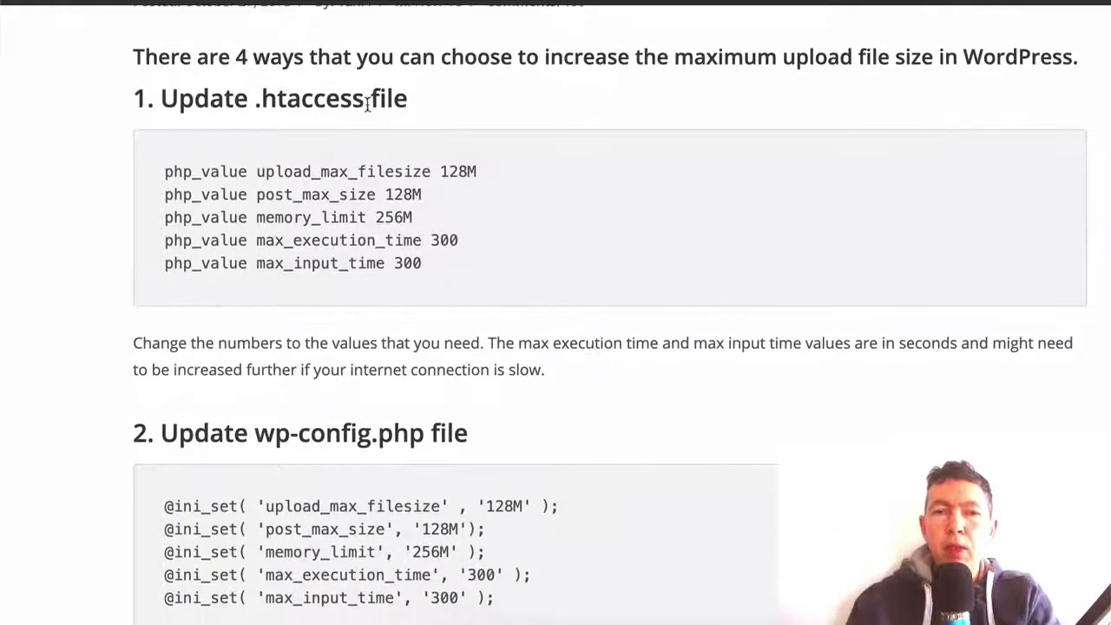
left_click_drag(366, 99, 253, 100)
scroll(402, 397, "down", 1)
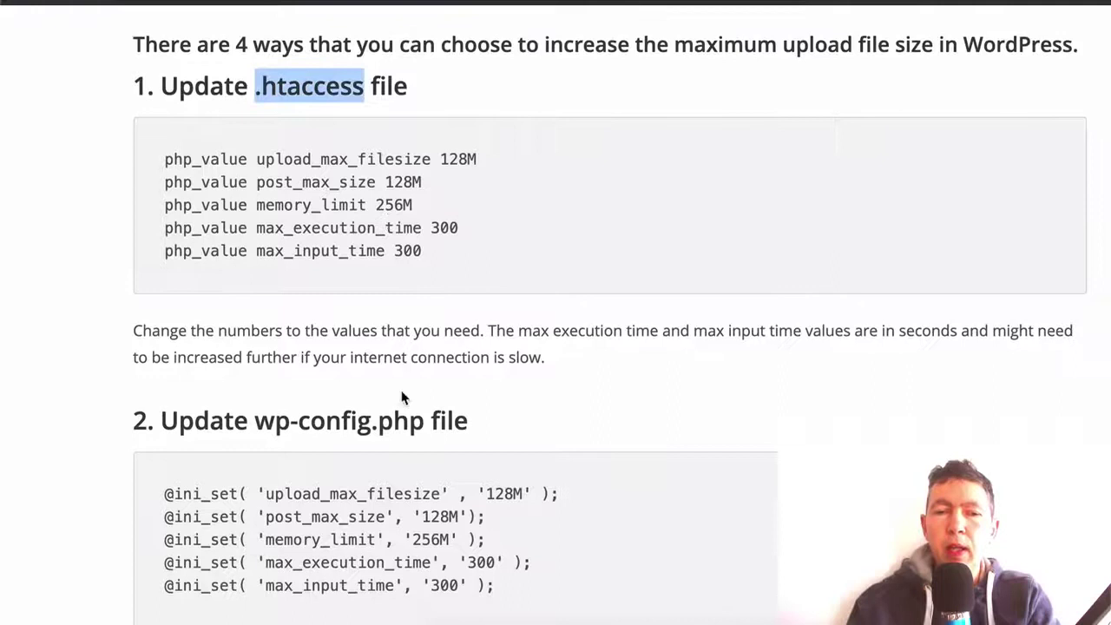
left_click_drag(410, 421, 254, 420)
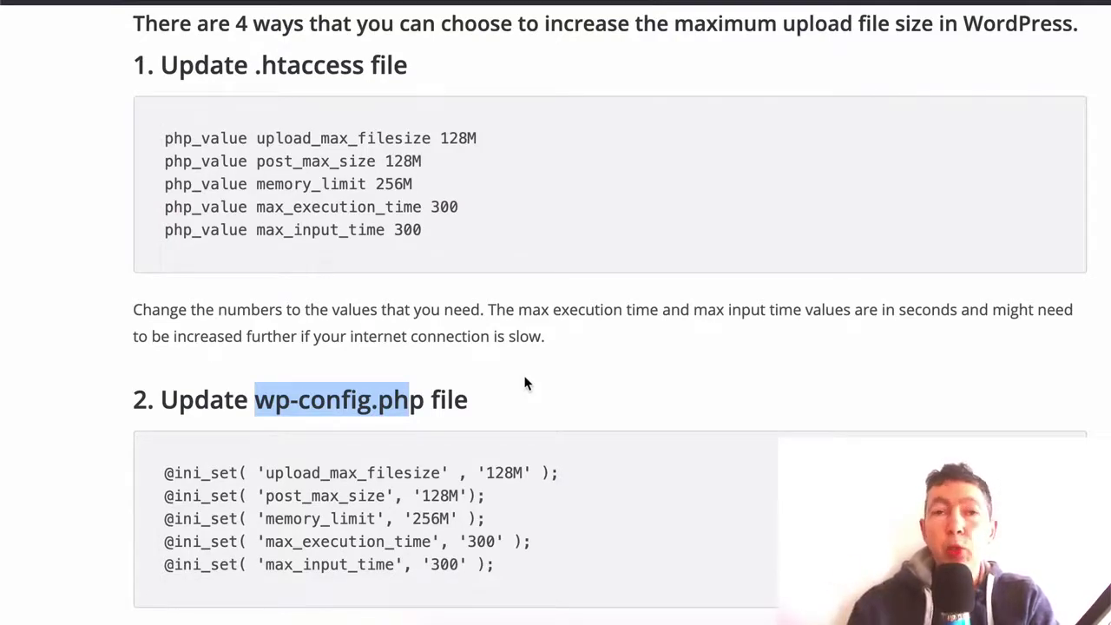
scroll(623, 392, "down", 2)
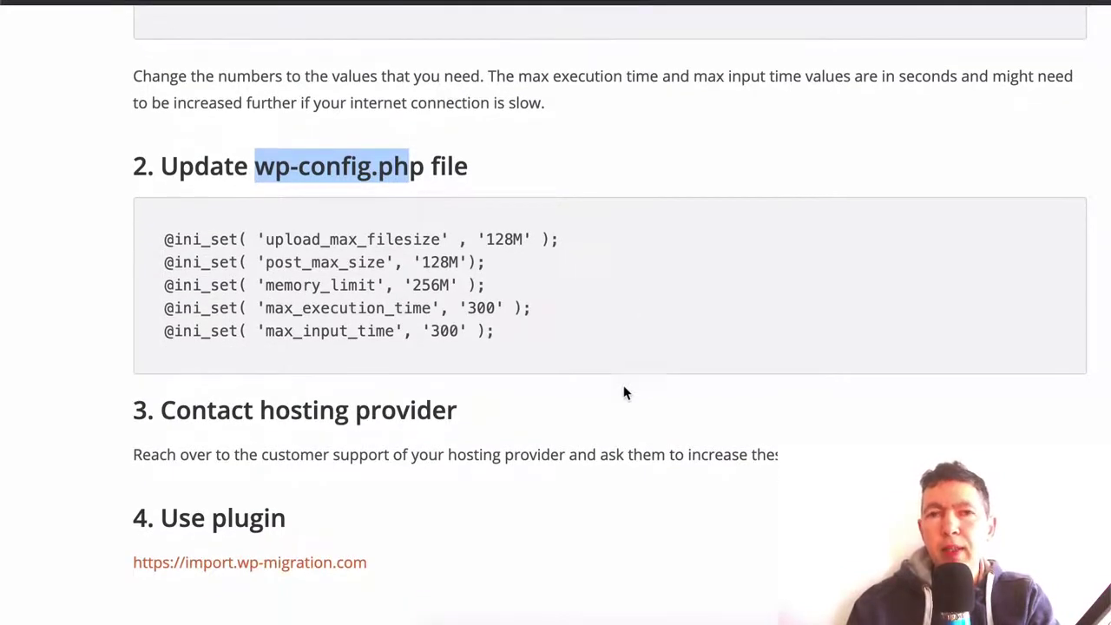
scroll(623, 392, "down", 2)
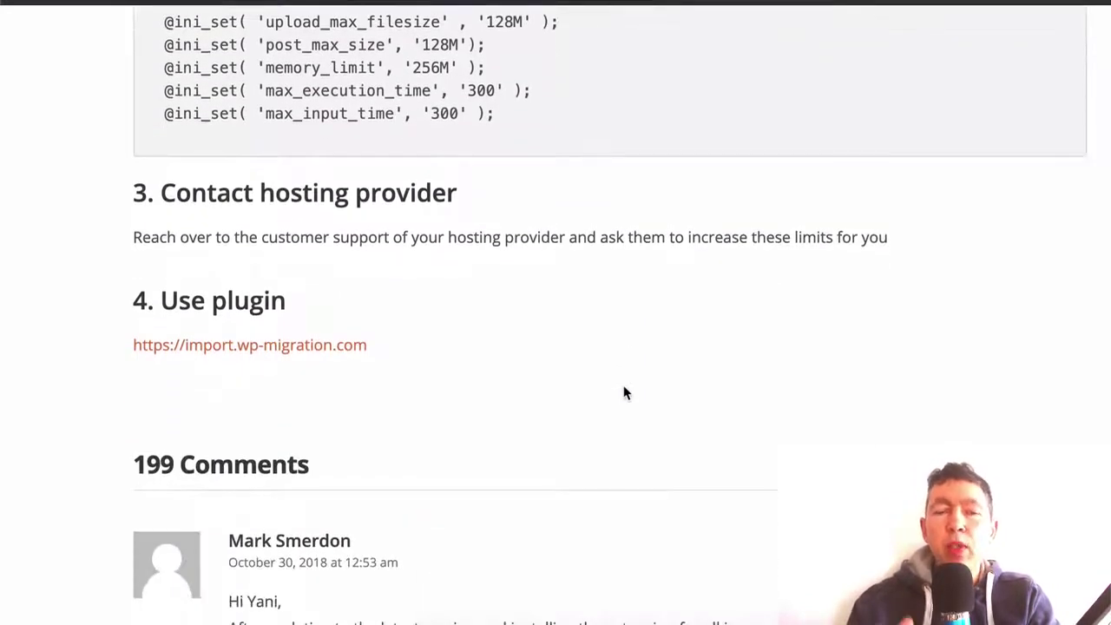
Open import.wp-migration.com and compare Premium at $69/lifetime with the free Basic plan's up to 512MB limit
left_click(258, 353)
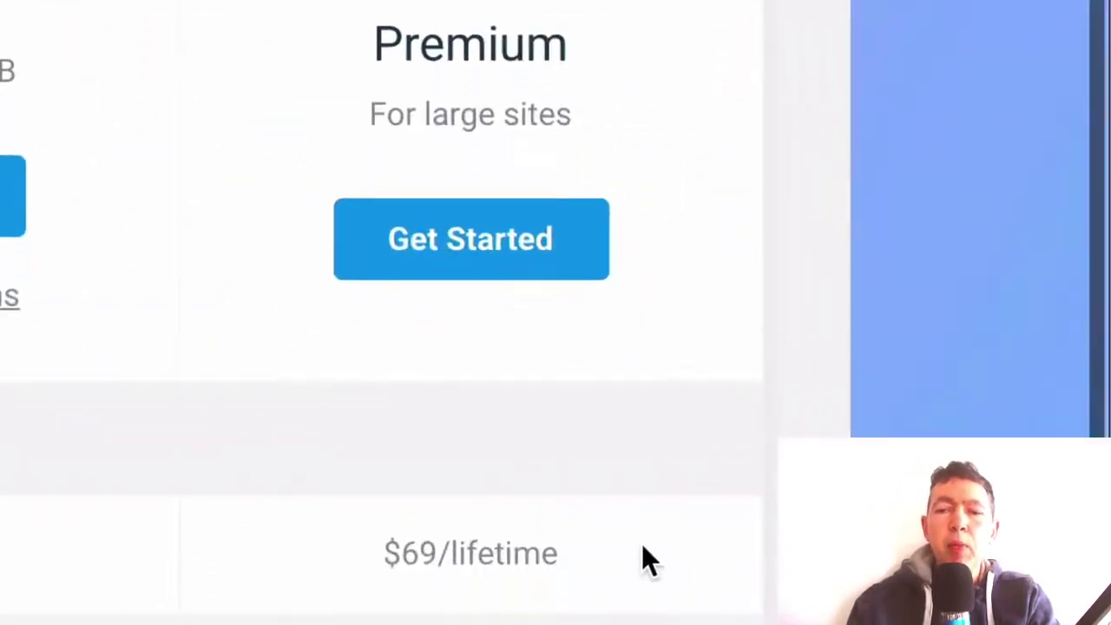
left_click_drag(594, 550, 287, 552)
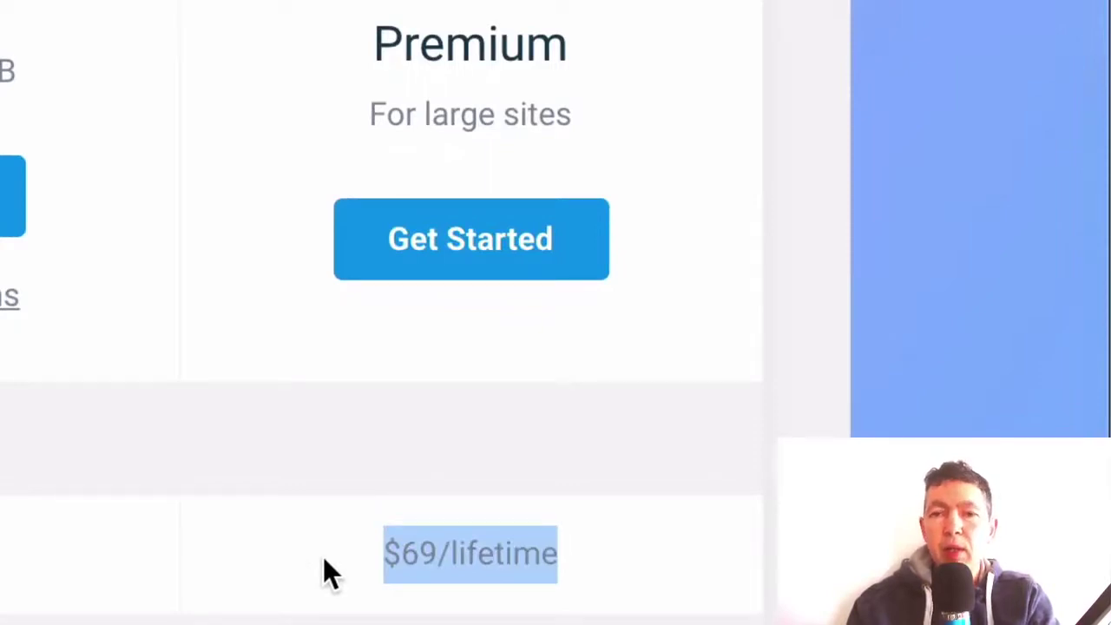
left_click(323, 560)
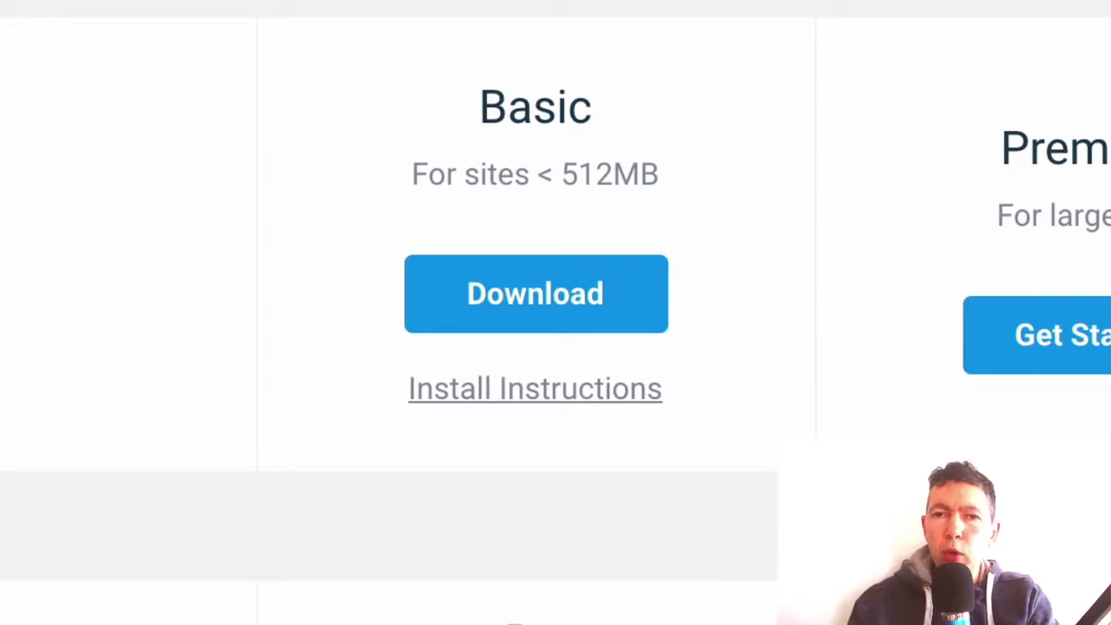
scroll(739, 434, "down", 1)
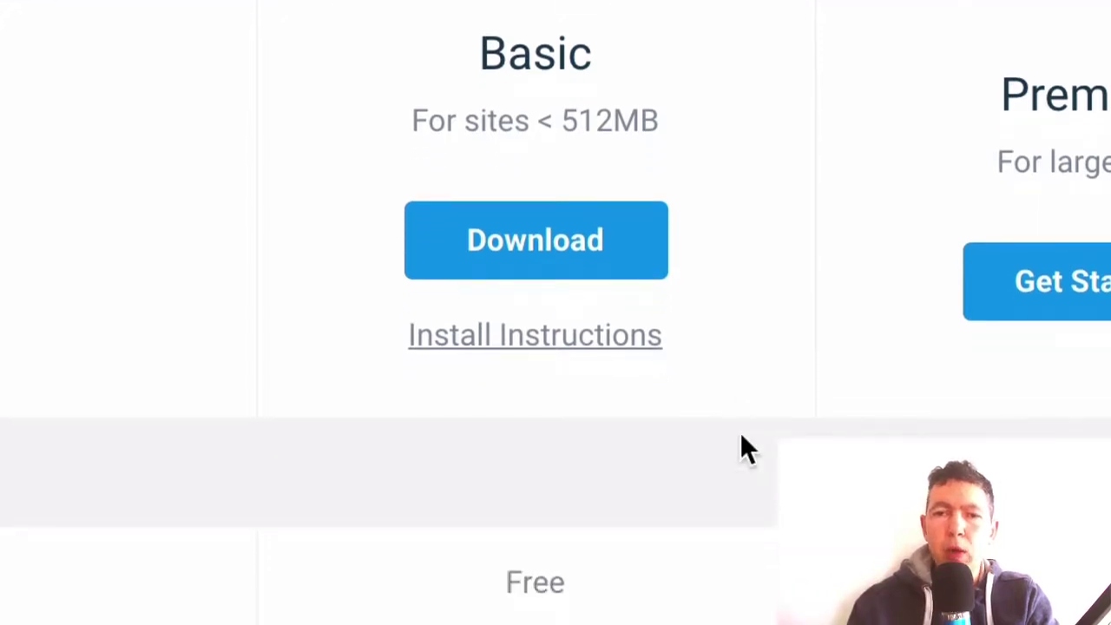
scroll(739, 449, "down", 3)
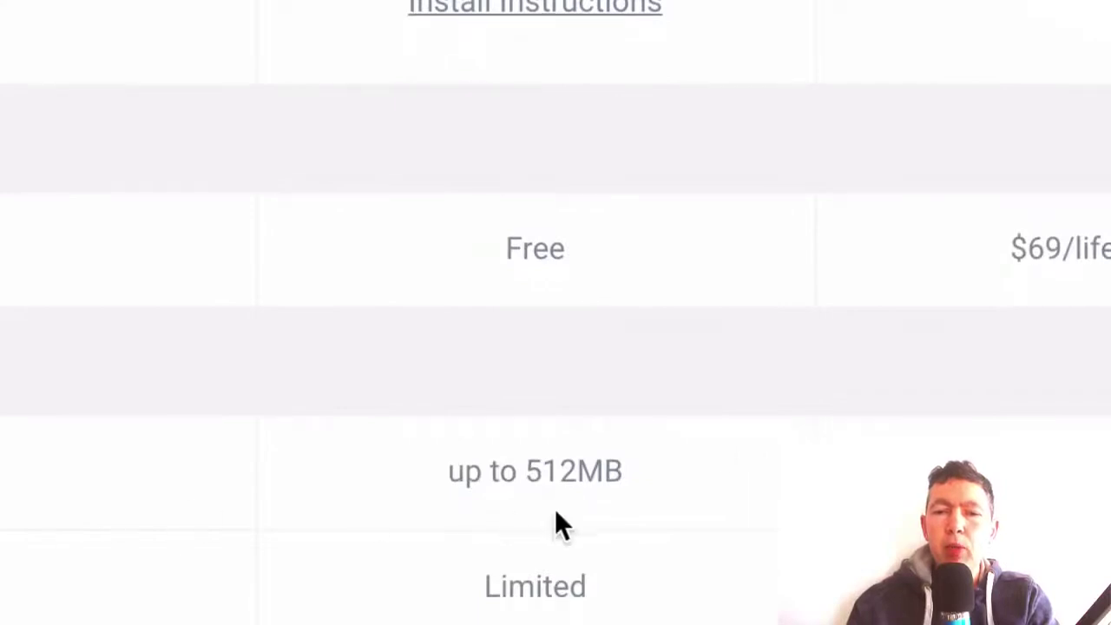
left_click_drag(622, 471, 439, 471)
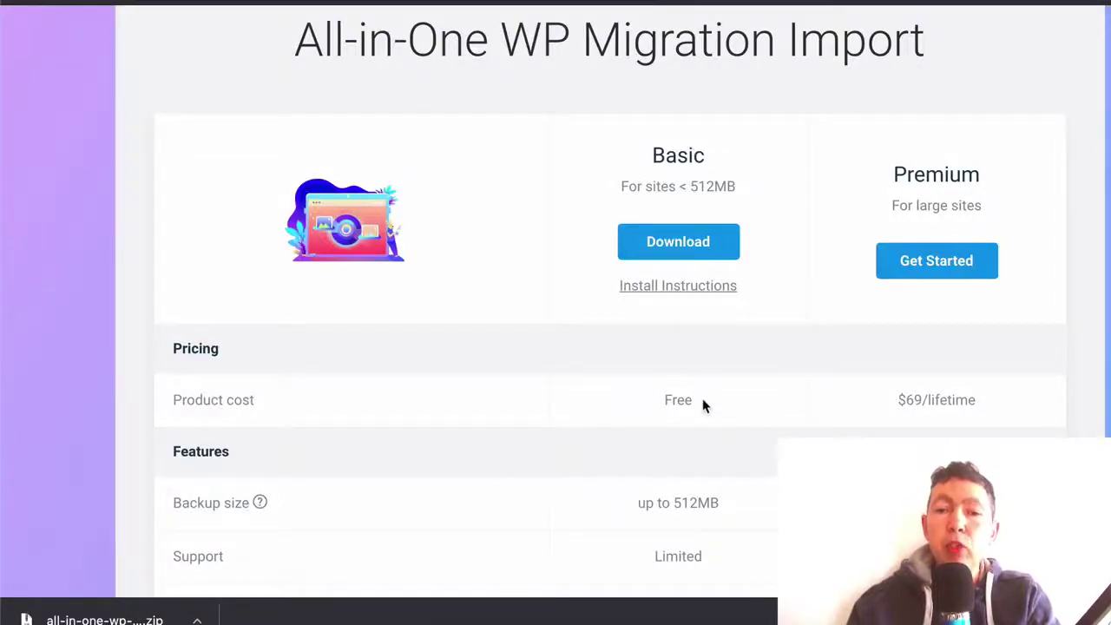
Confirm the Basic plan's up to 512MB backup limit and download its free extension zip
left_click_drag(703, 405, 640, 405)
scroll(734, 405, "down", 1)
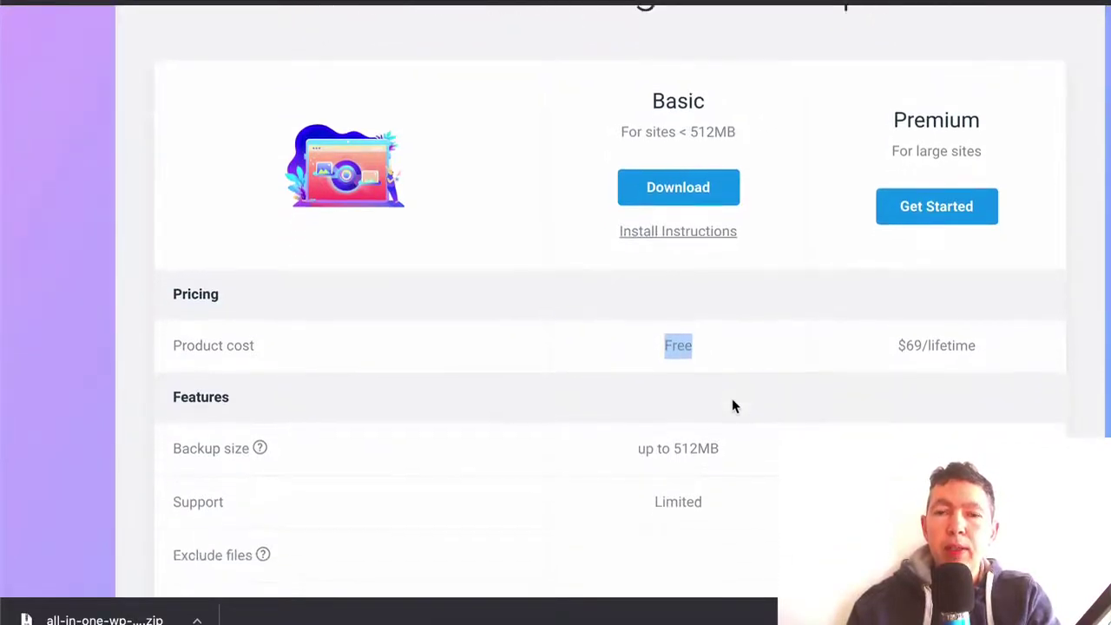
left_click_drag(684, 453, 715, 454)
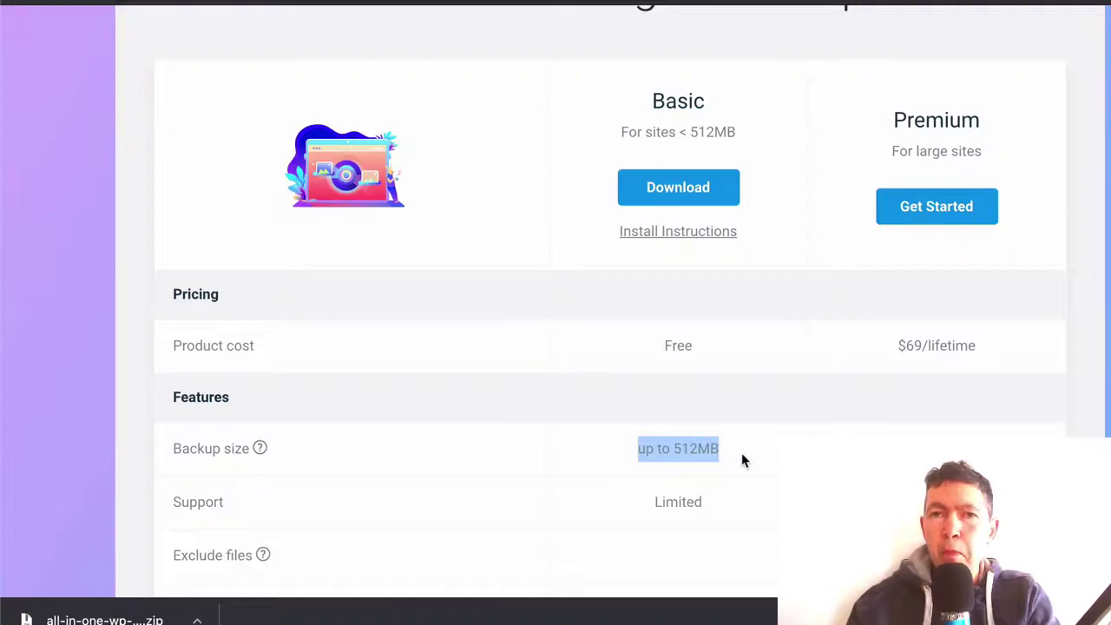
scroll(742, 454, "down", 1)
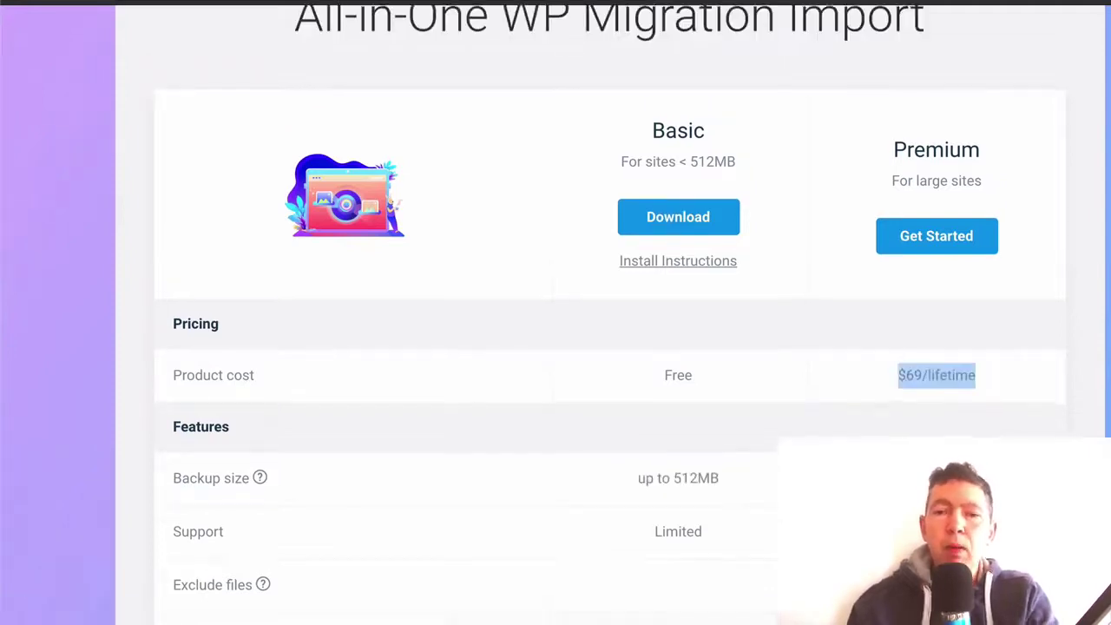
scroll(608, 347, "up", 1)
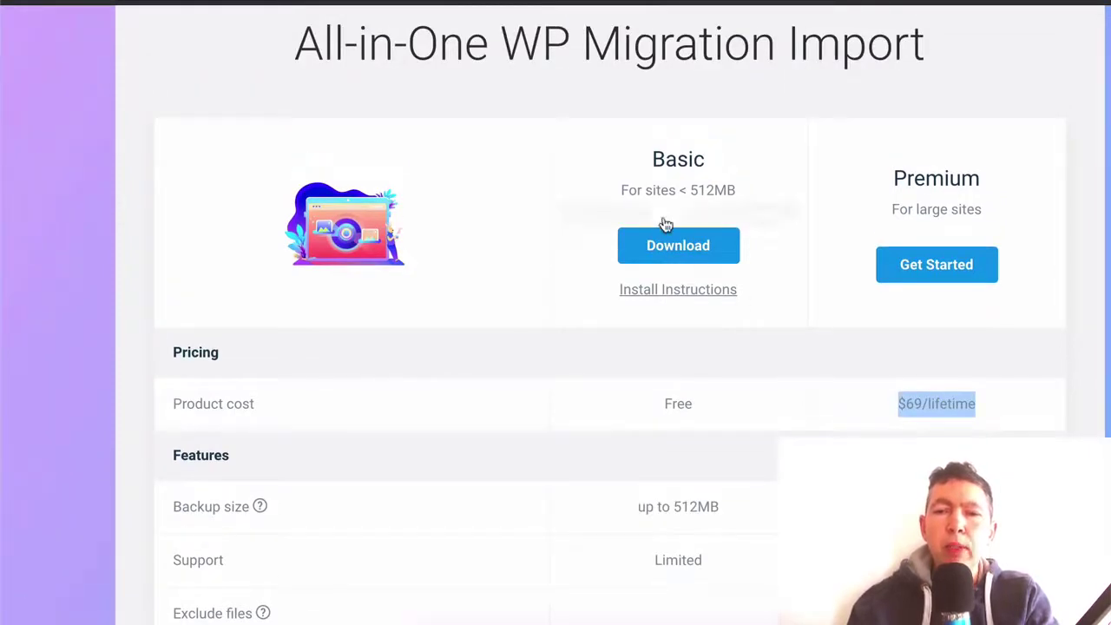
left_click(668, 248)
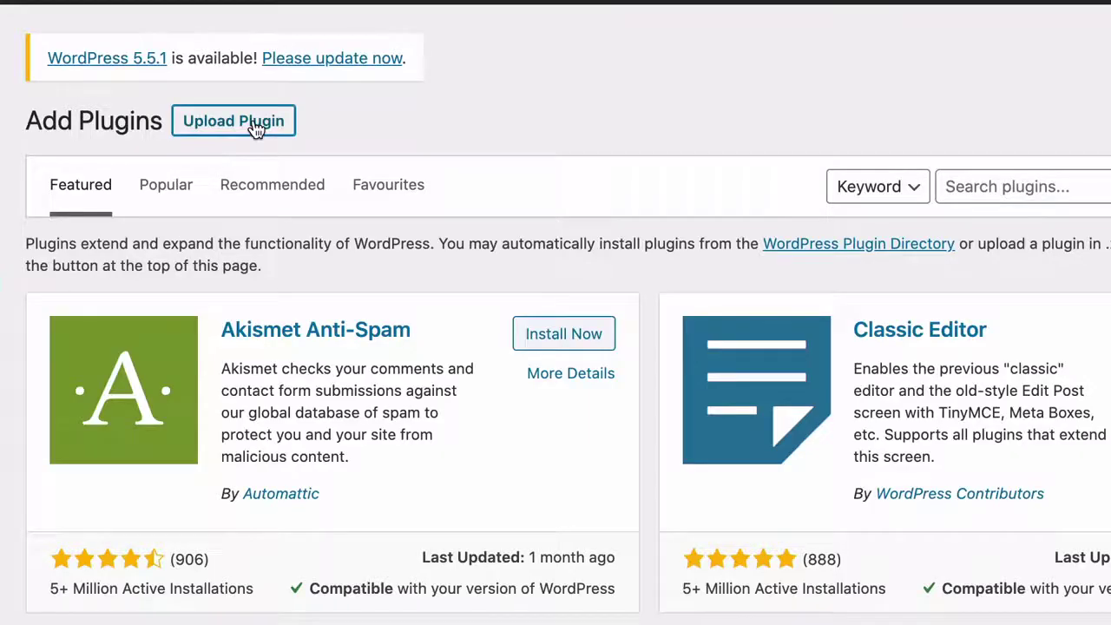
Upload the downloaded extension zip, install it, and activate the All-in-One WP Migration File Extension plugin
left_click(256, 128)
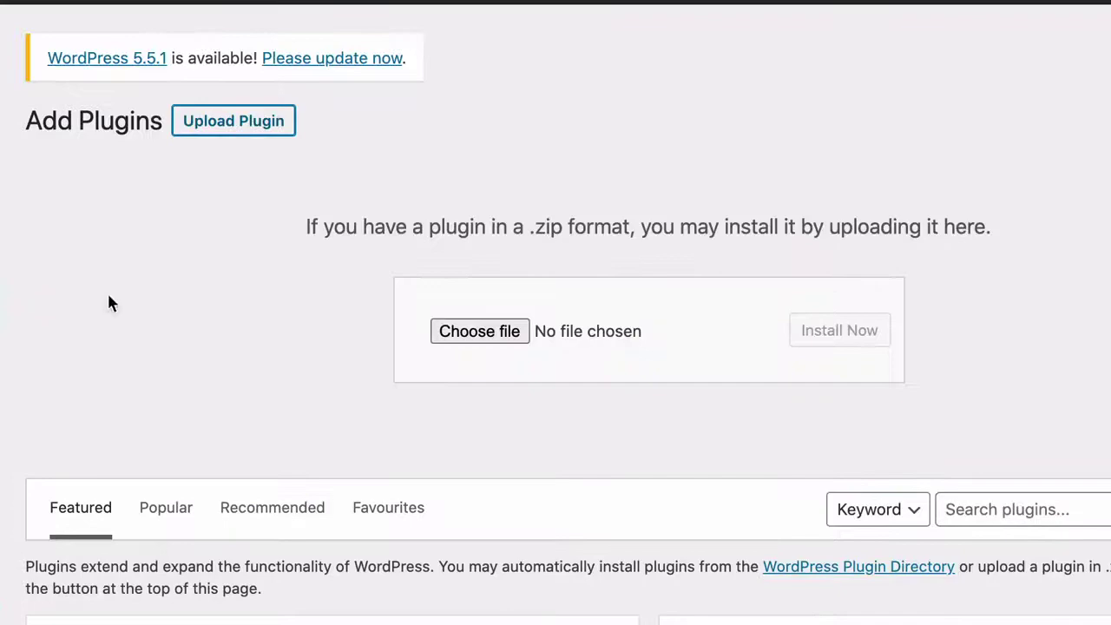
left_click_drag(107, 295, 490, 337)
left_click(857, 335)
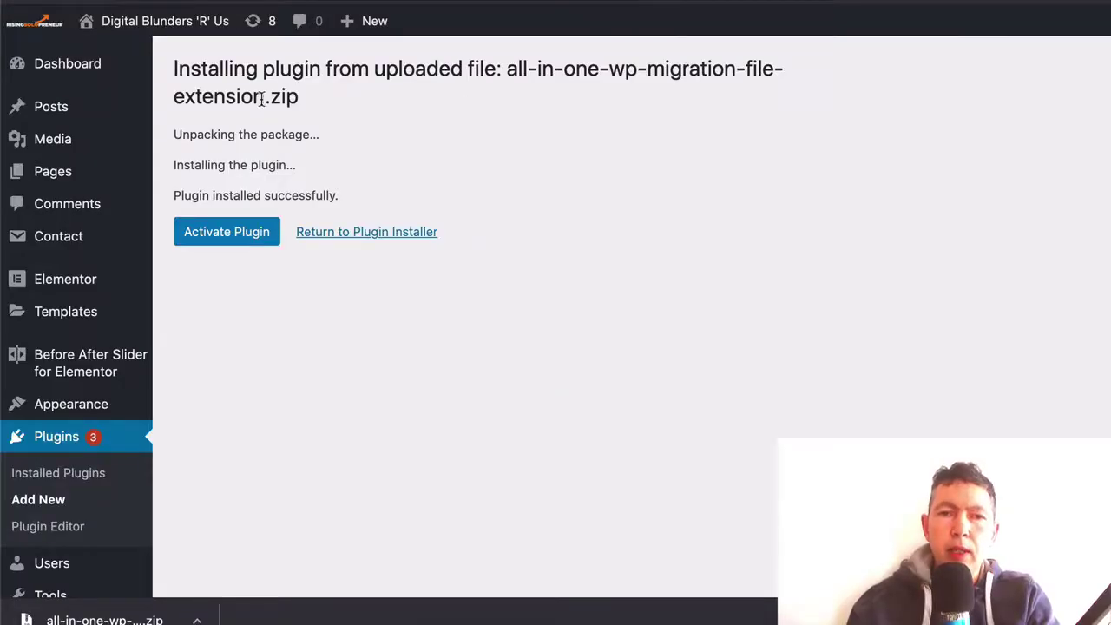
left_click_drag(265, 97, 173, 97)
key("Tab")
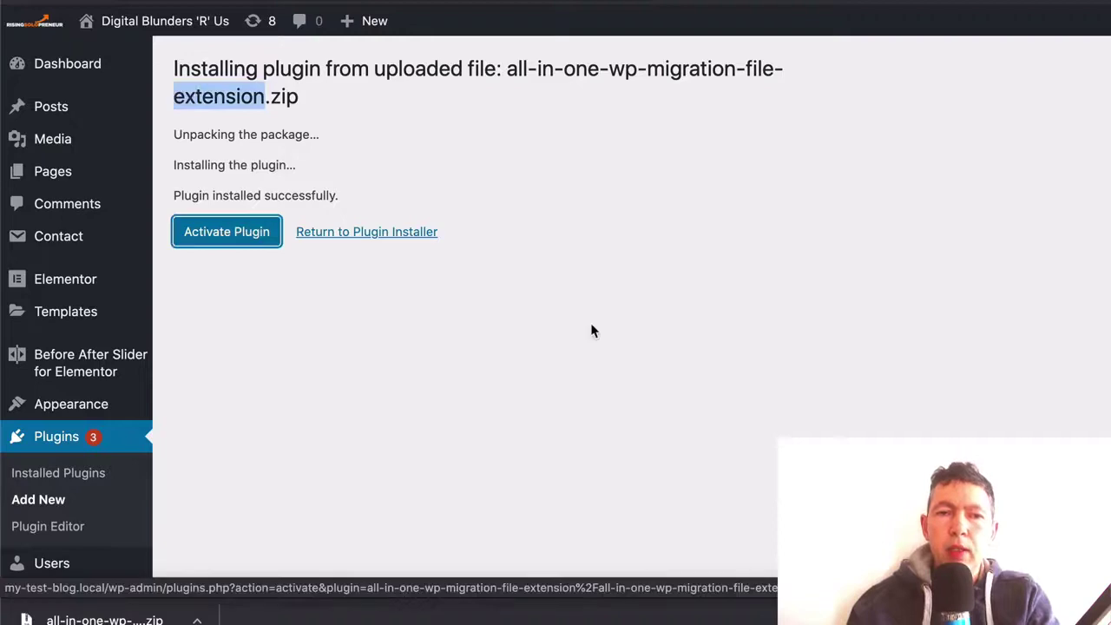
key("Return")
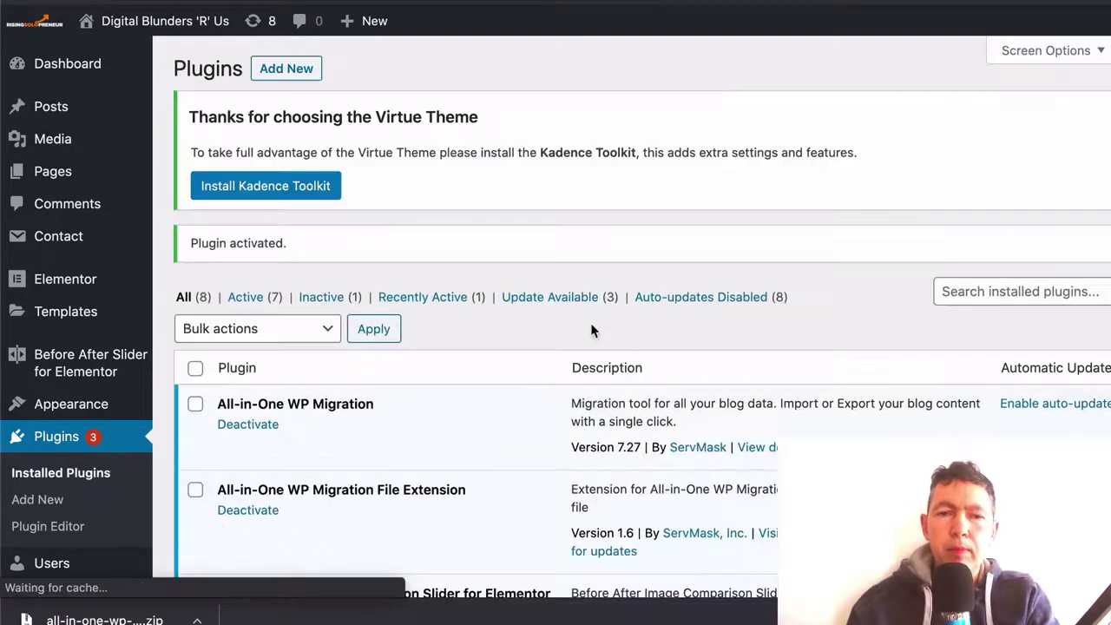
Go to the All-in-One WP Migration Import page, now allowing 512 MB uploads
scroll(590, 329, "down", 3)
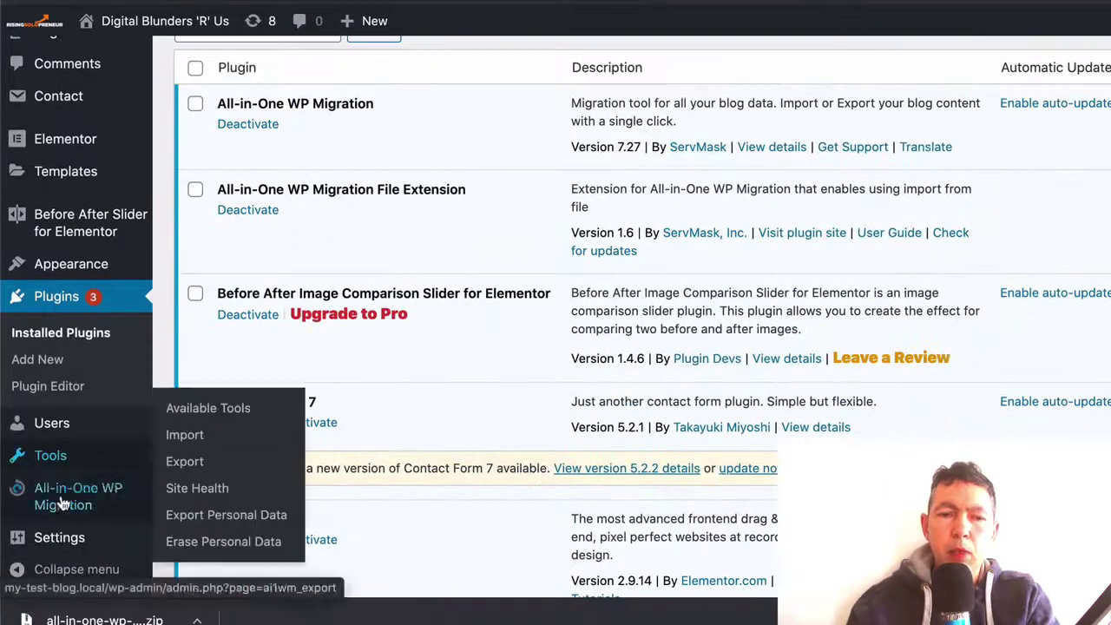
mouse_move(87, 497)
left_click(186, 515)
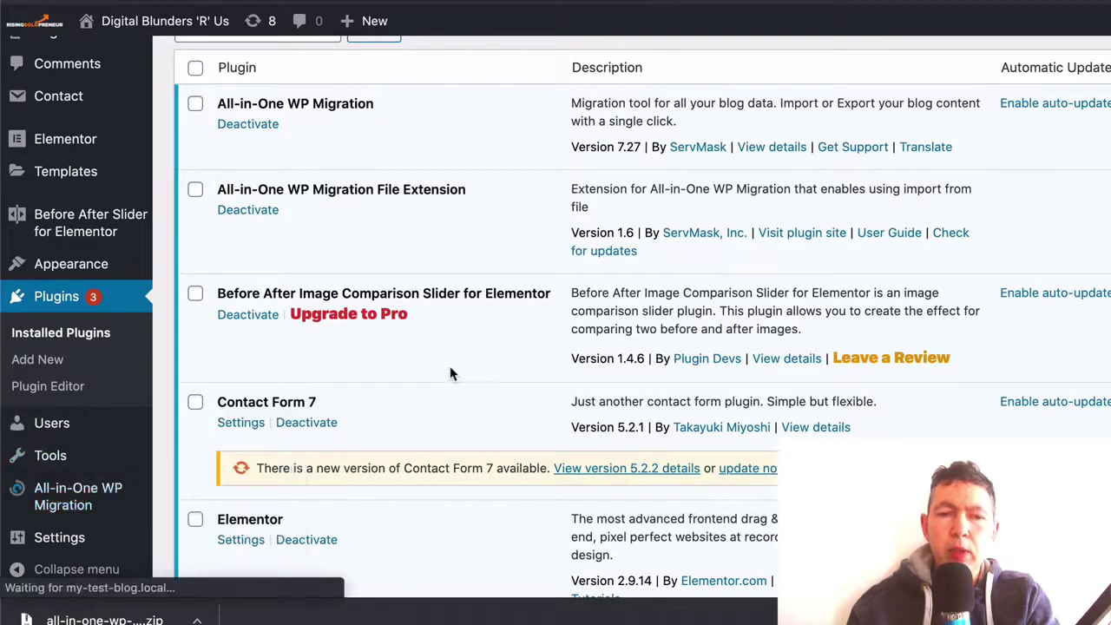